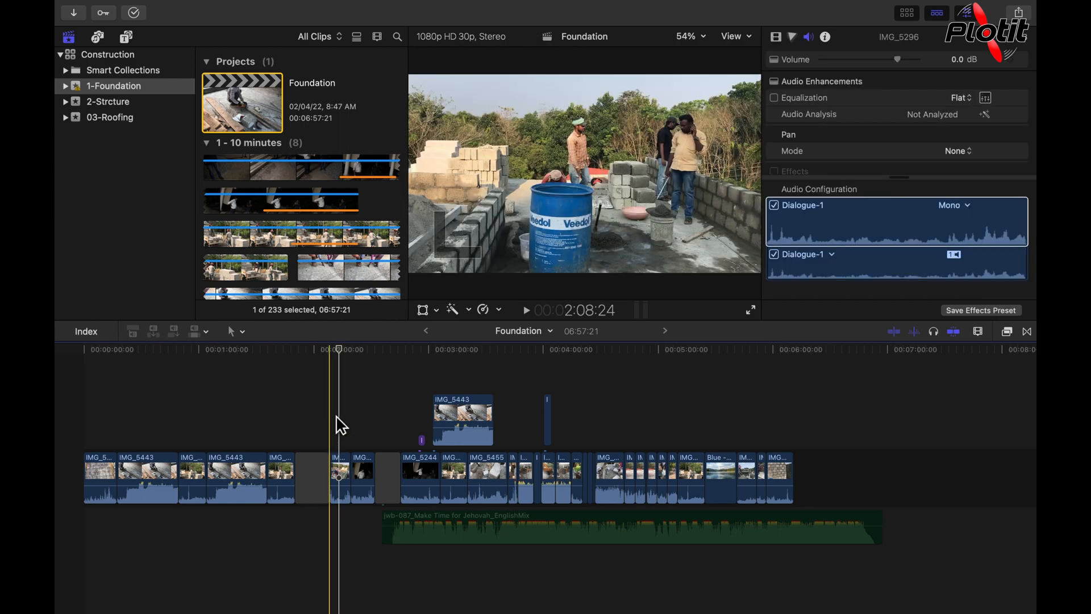
- Delete the two gap clips from the primary storyline so the following clips close up
click(321, 466)
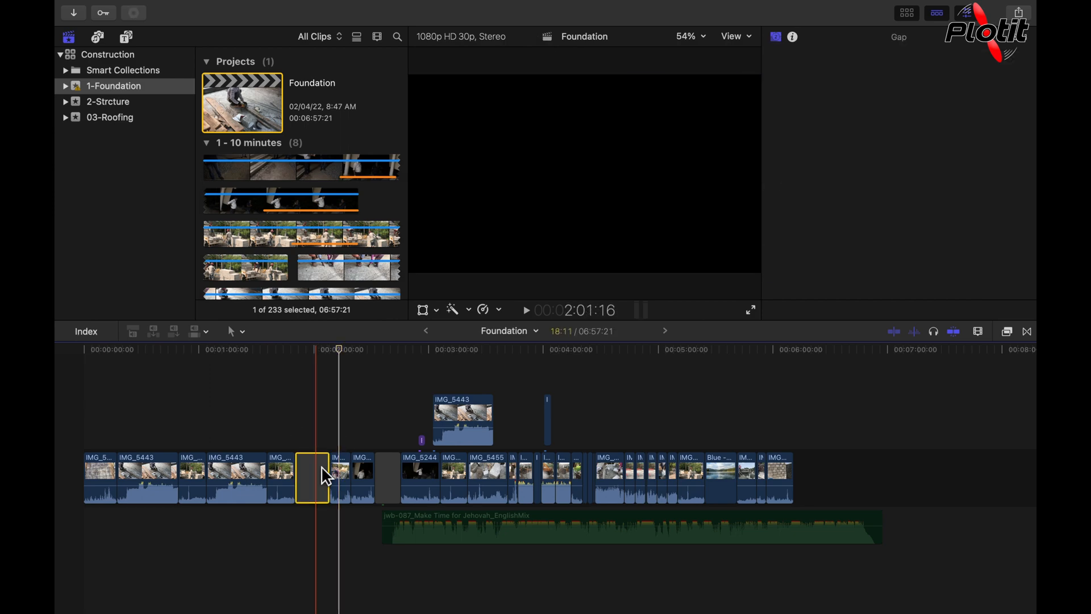
key(Delete)
click(352, 473)
key(Delete)
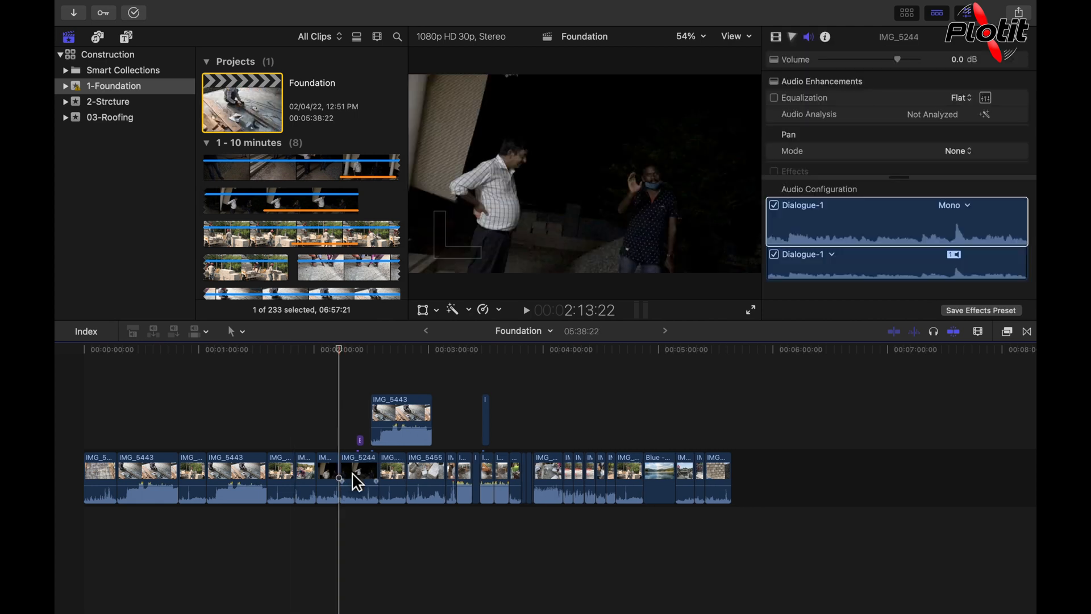
- Play the timeline from the start of the music under the second IMG_5244 clip into the Basic 3D title
mouse_move(766, 384)
mouse_down()
mouse_move(658, 523)
mouse_move(143, 538)
mouse_move(65, 552)
mouse_up()
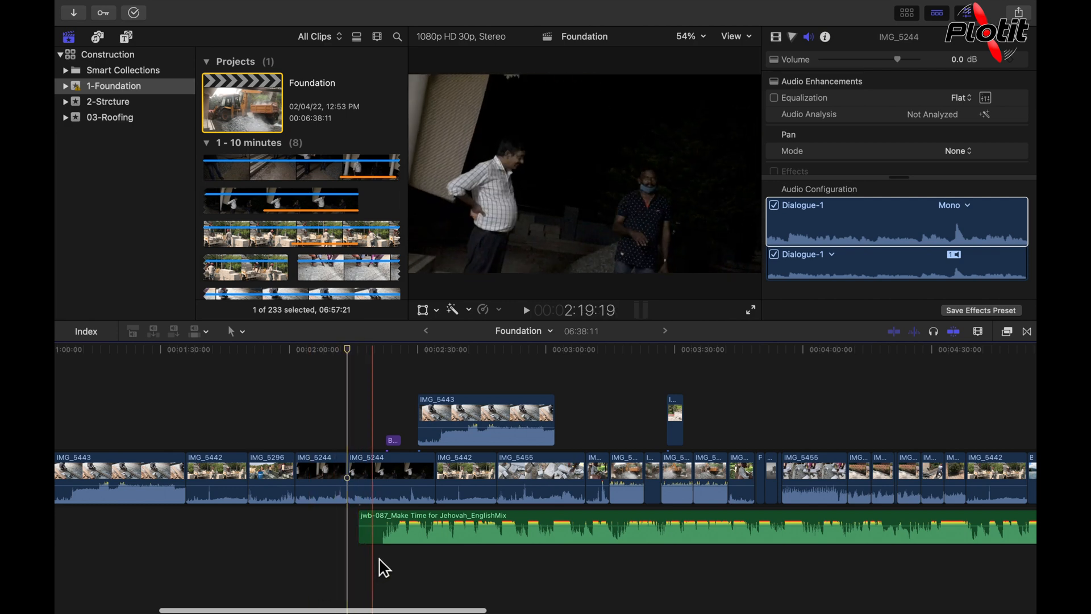
click(378, 536)
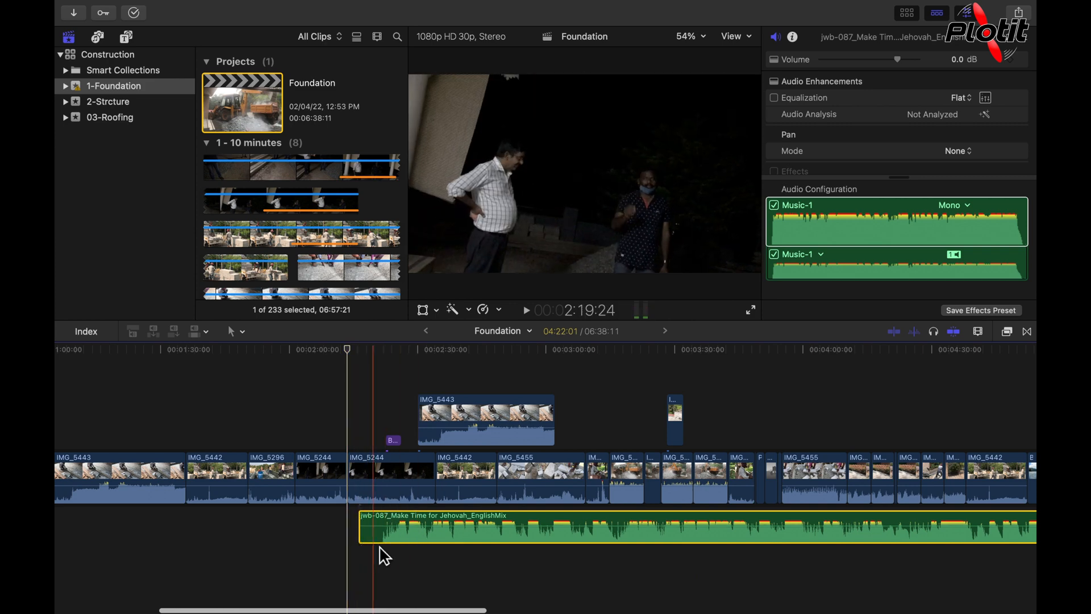
click(384, 550)
key(space)
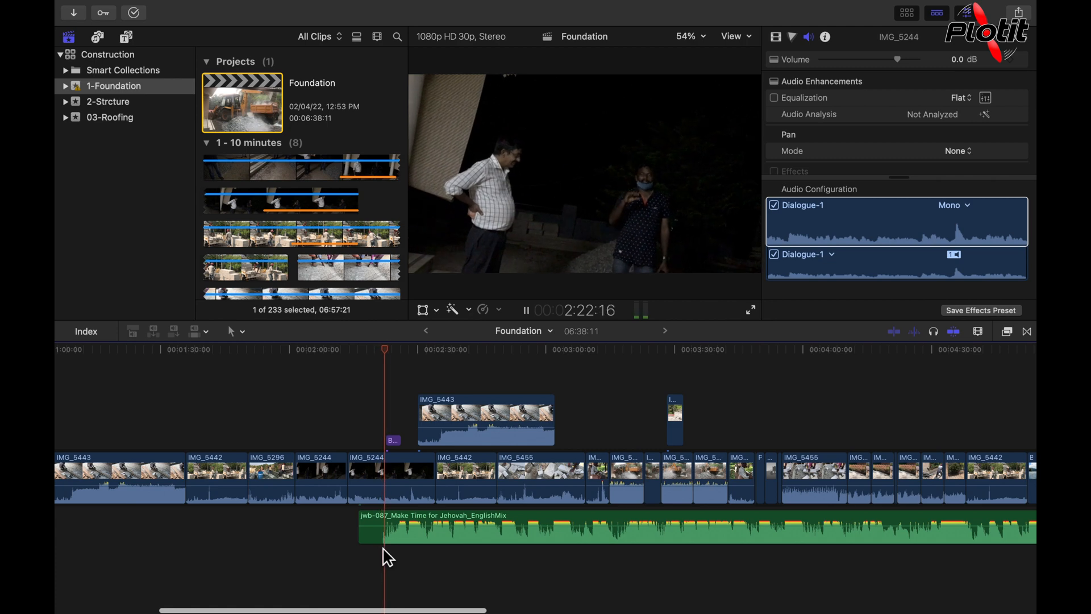
key(space)
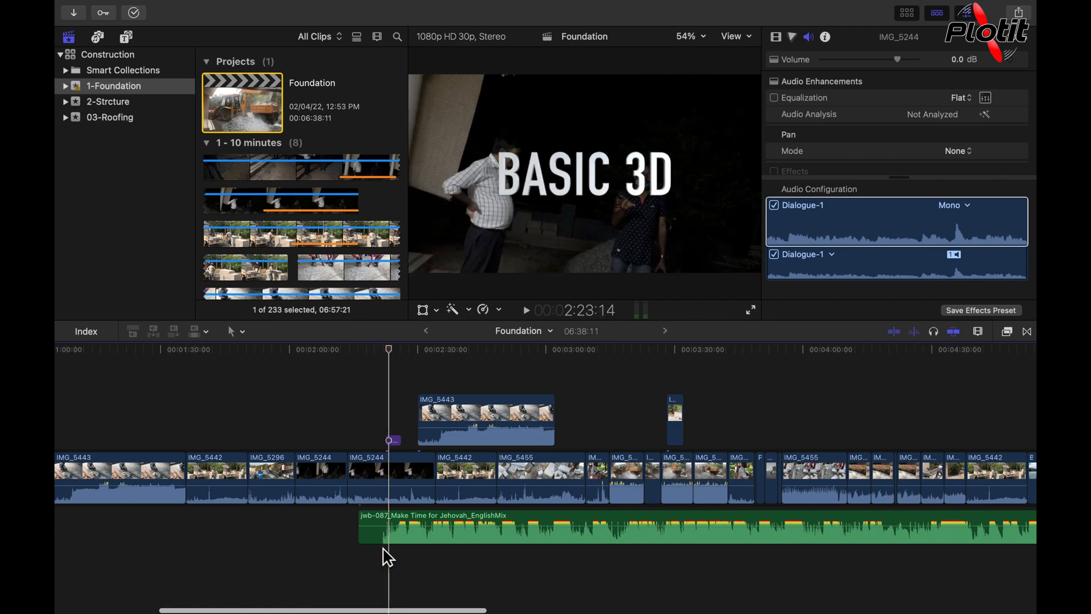
- Solo the second IMG_5244 clip and play the section to hear only its audio
click(380, 500)
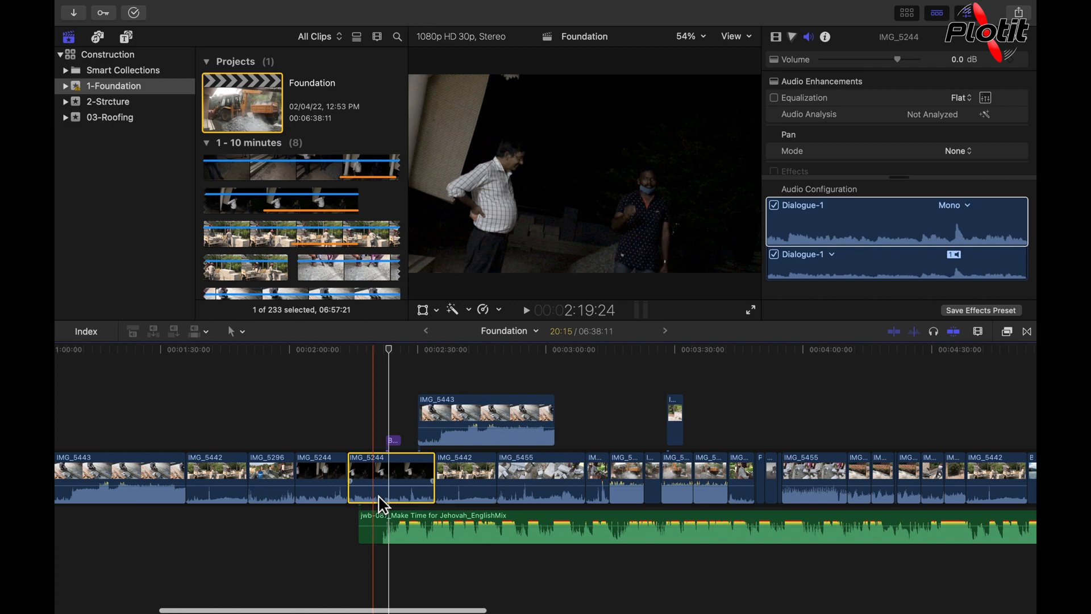
key(space)
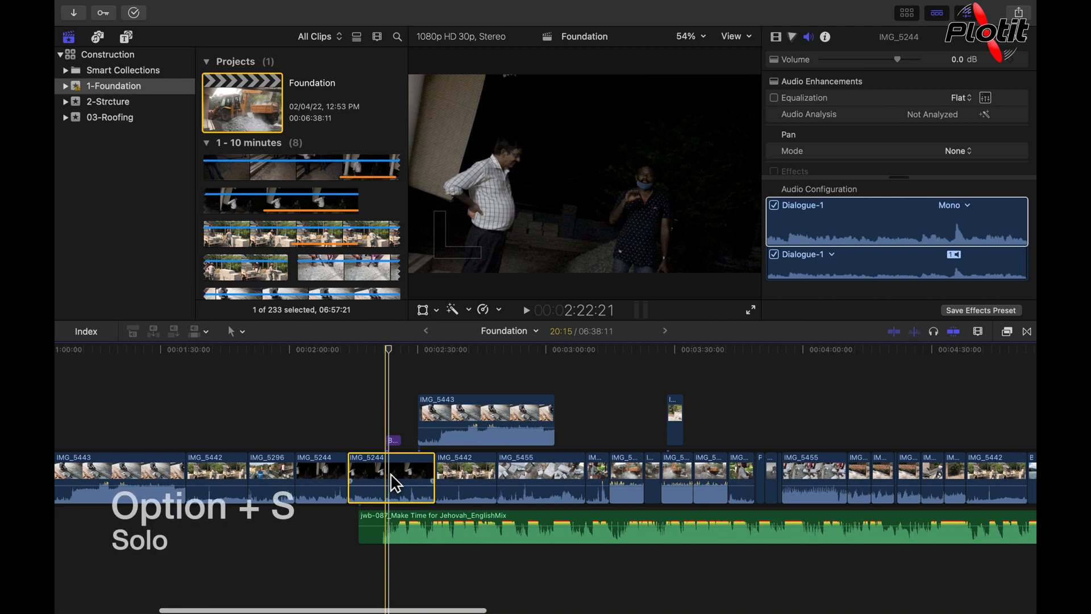
key(alt+s)
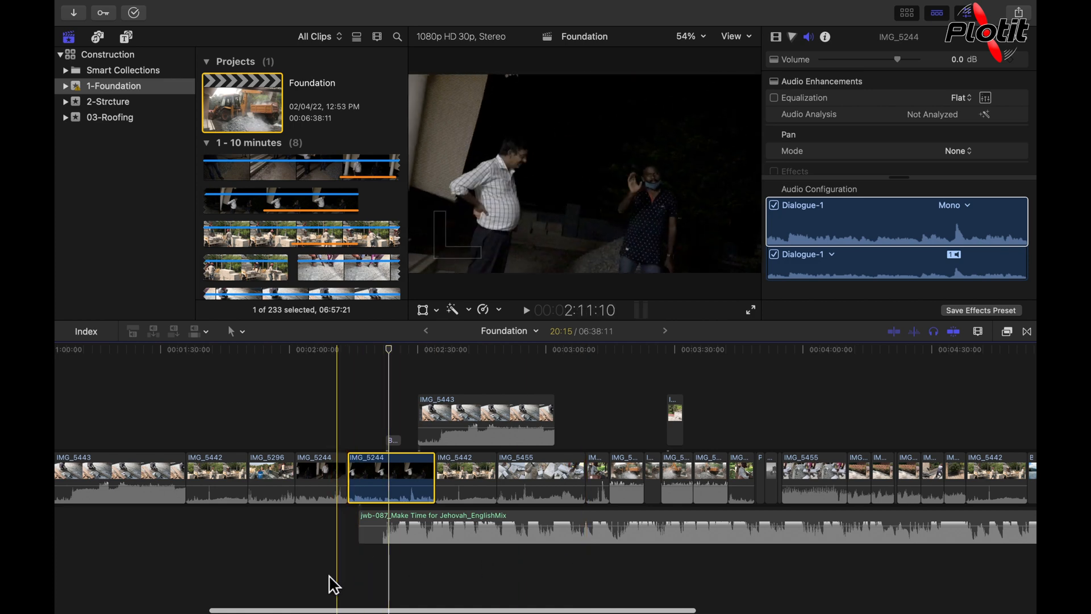
click(295, 577)
key(space)
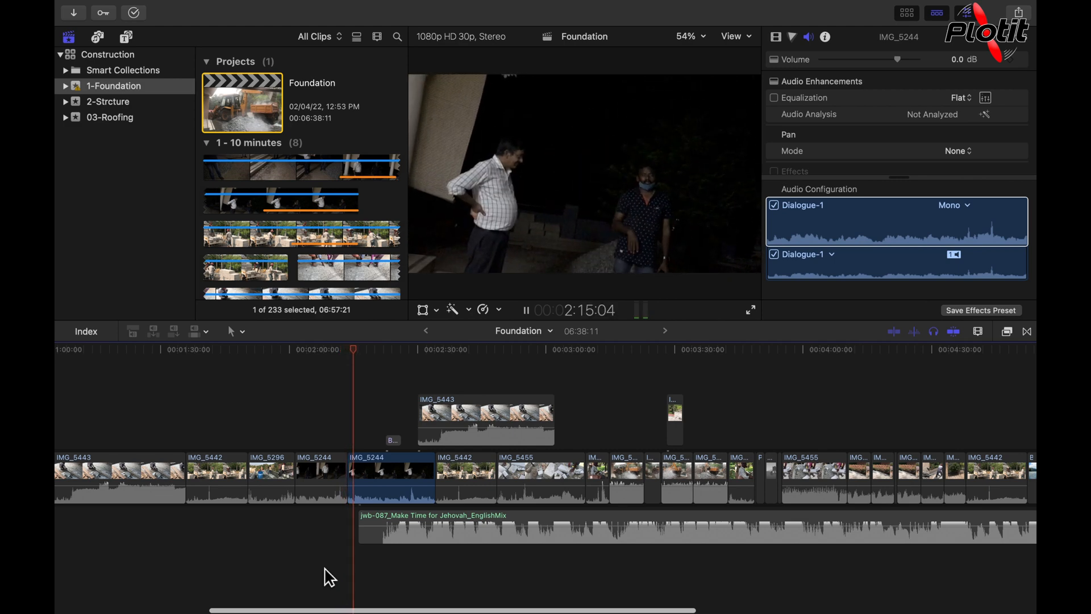
key(space)
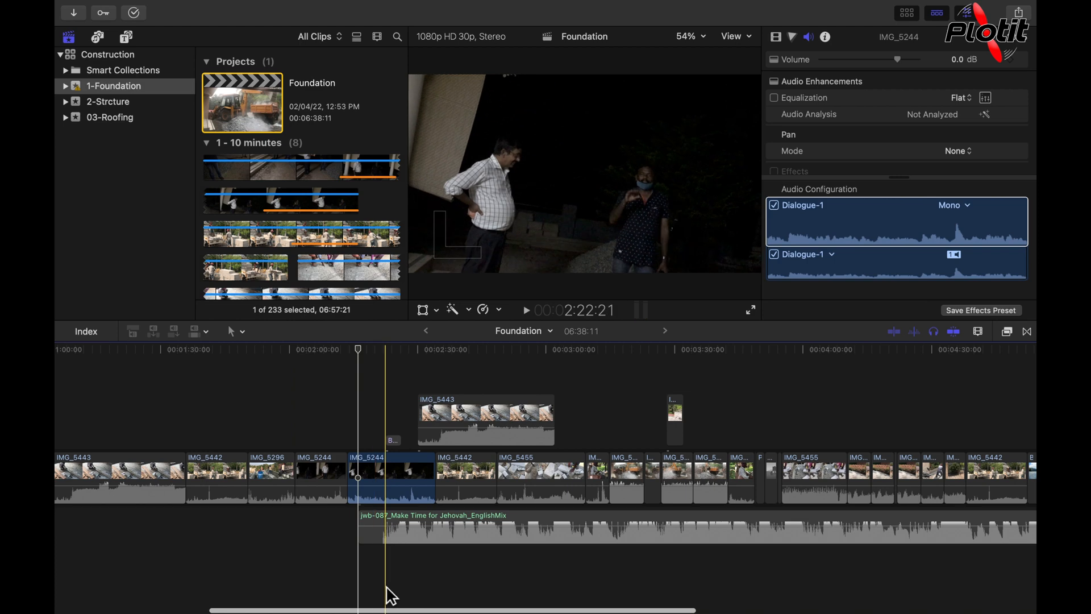
- Turn off soloing and play the section around the Basic 3D title with all audio
key(alt+s)
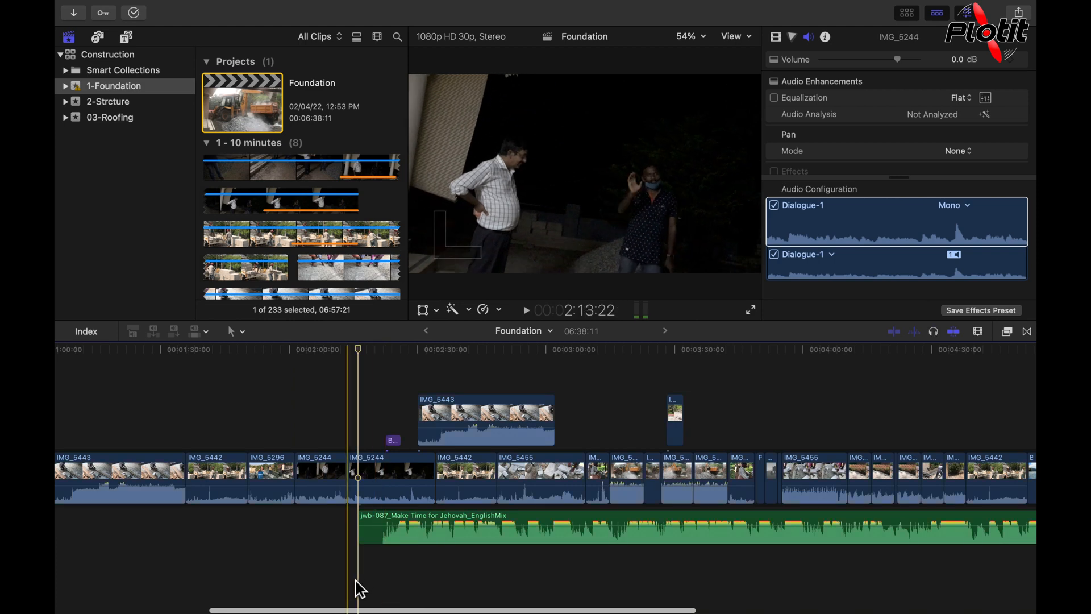
click(381, 581)
key(space)
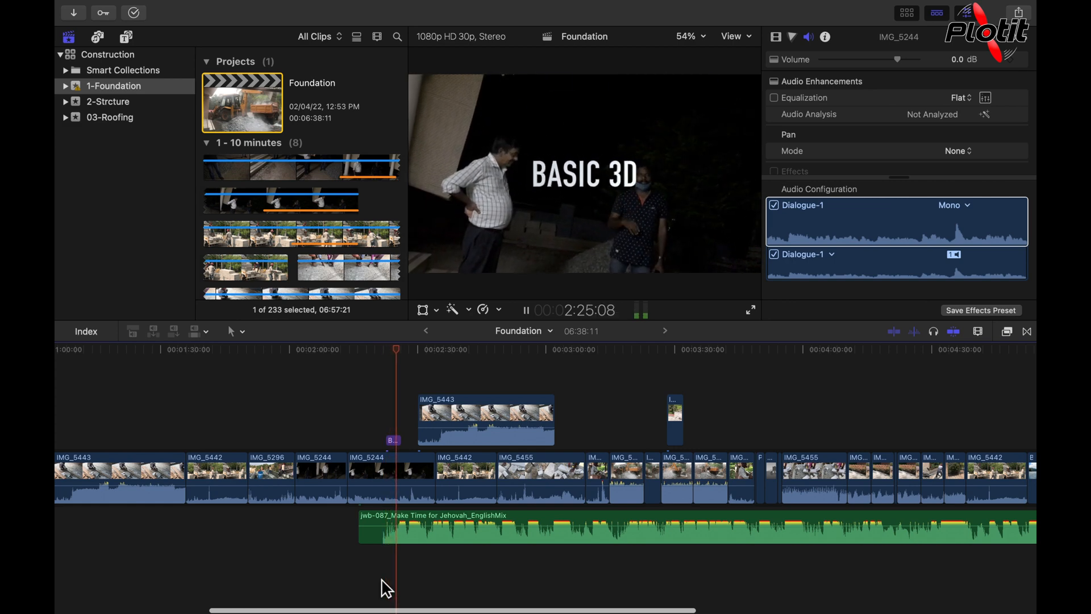
click(382, 580)
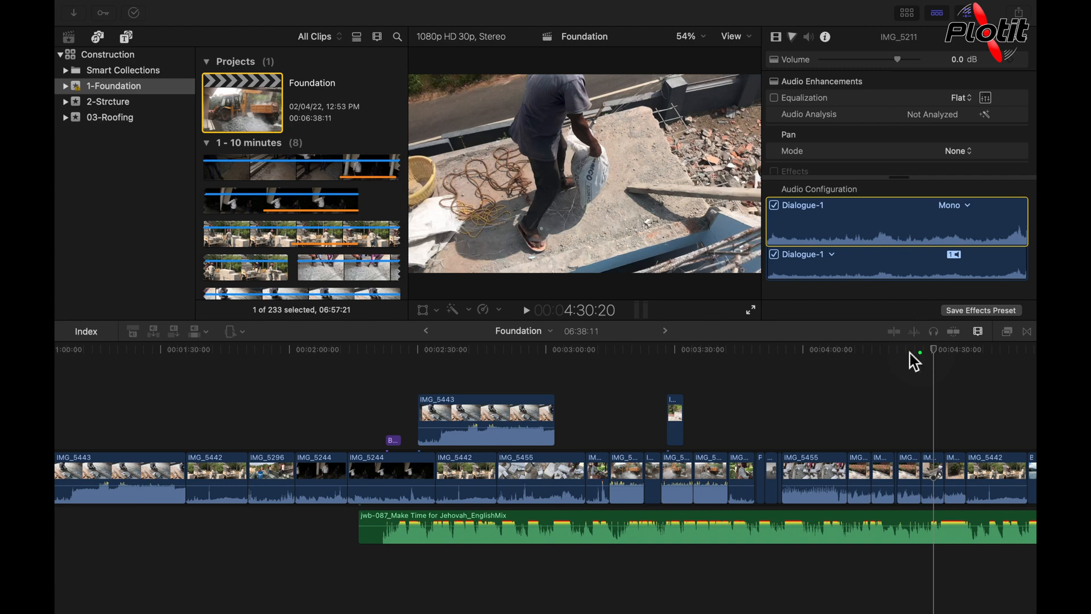
- Solo the first IMG_5244 clip, then turn soloing off again
click(942, 342)
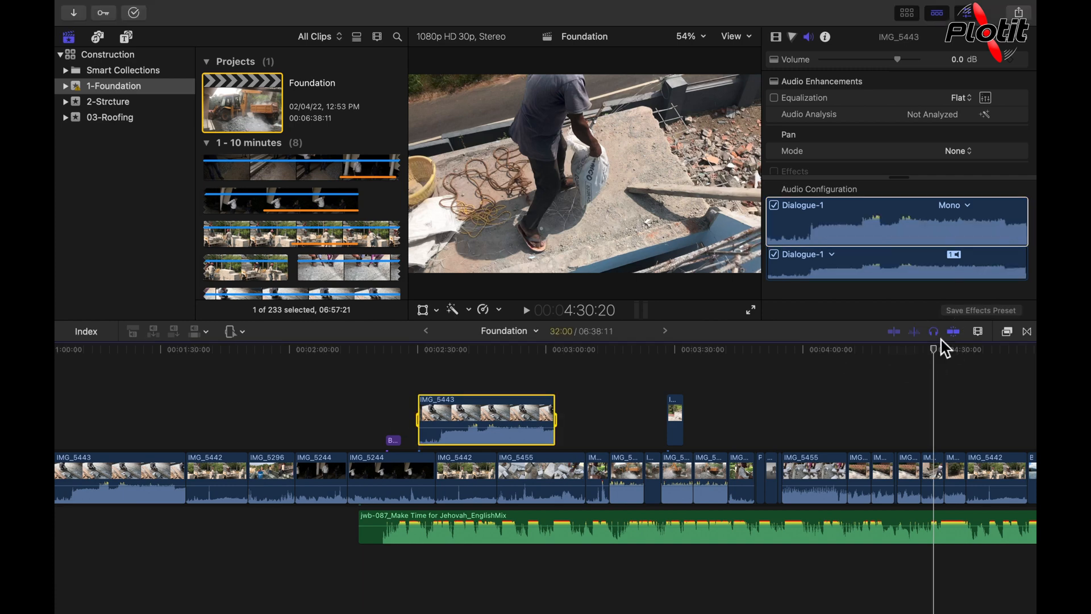
click(339, 480)
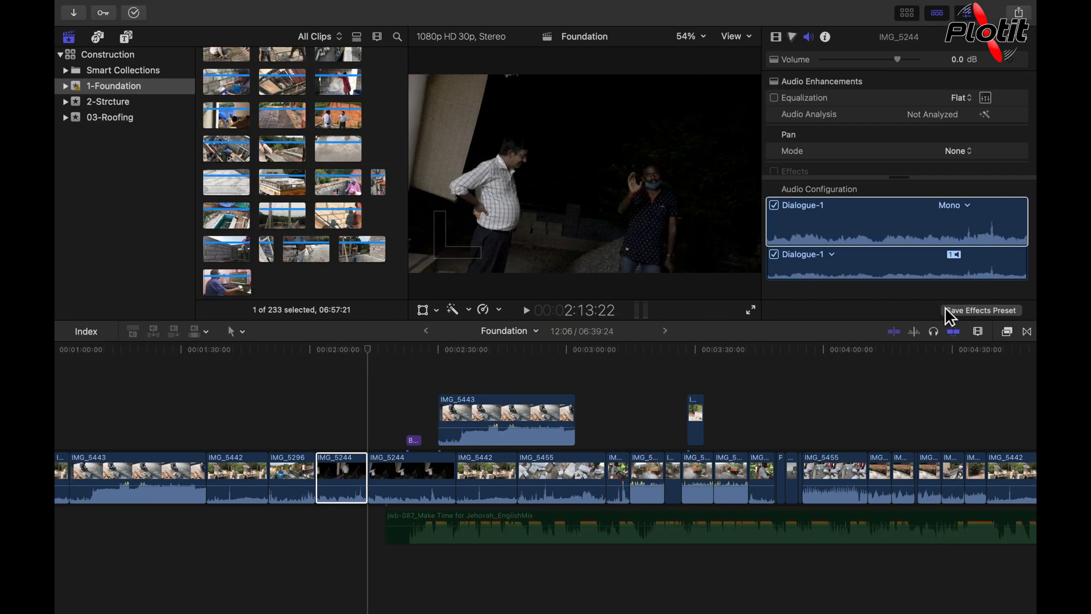
key(alt+s)
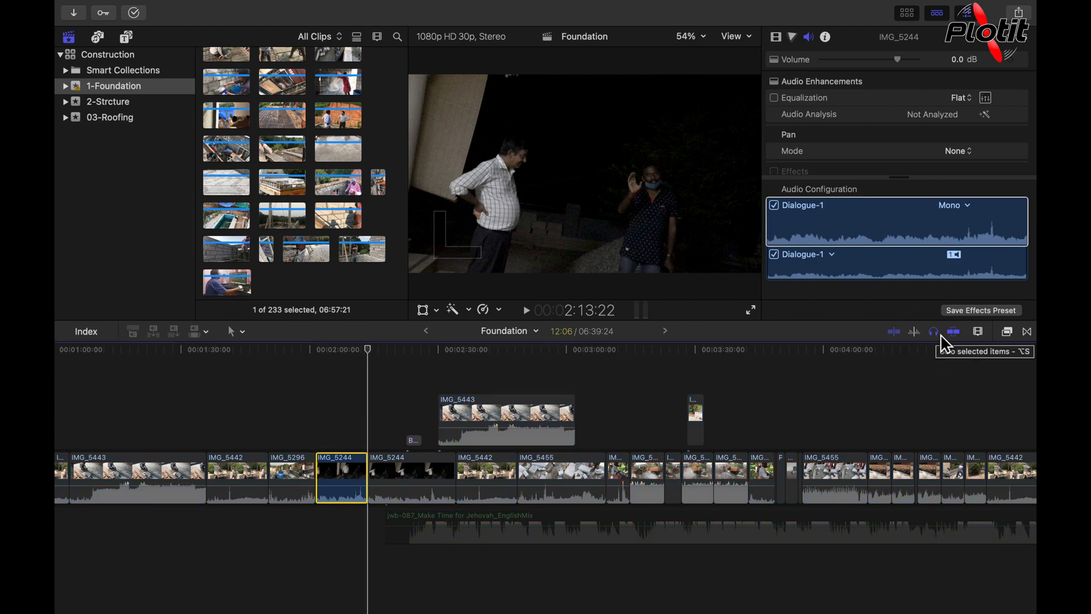
click(941, 337)
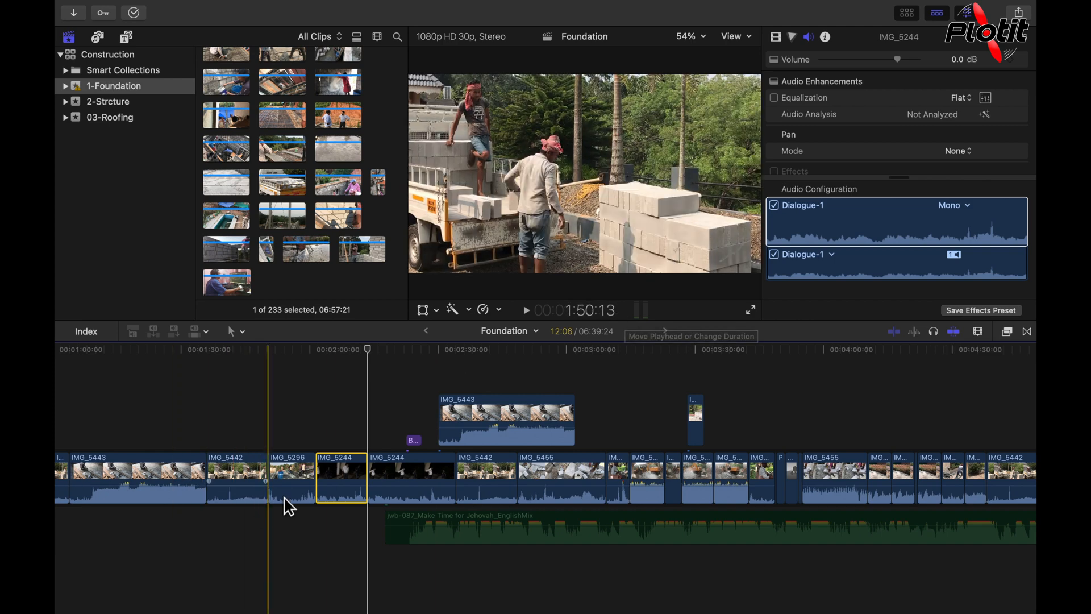
- Disable the IMG_5296 clip in the primary storyline and play from the preceding IMG_5442 clip into it
click(296, 484)
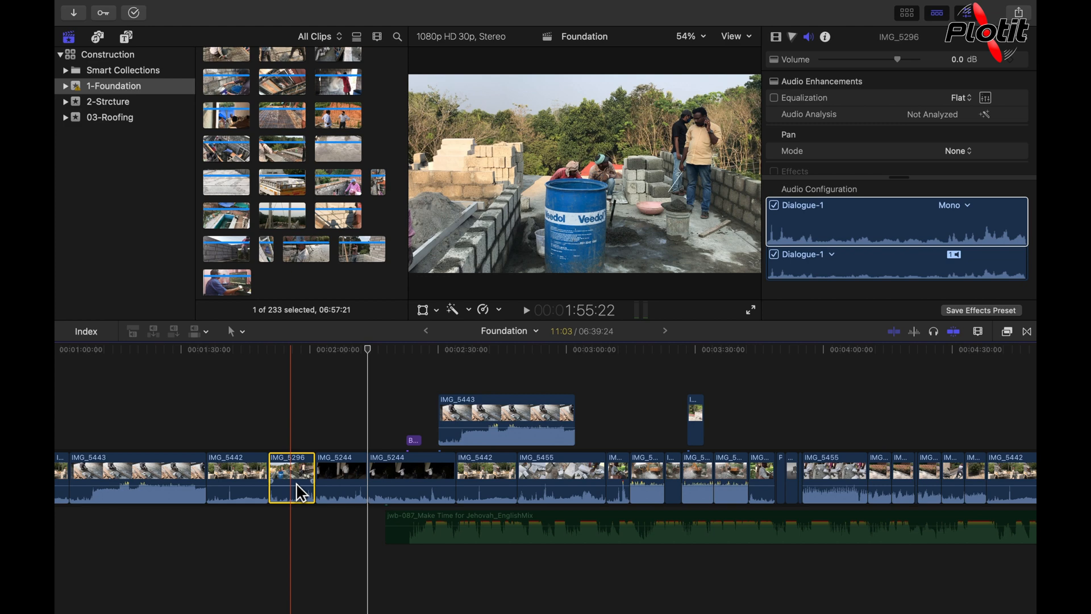
key(v)
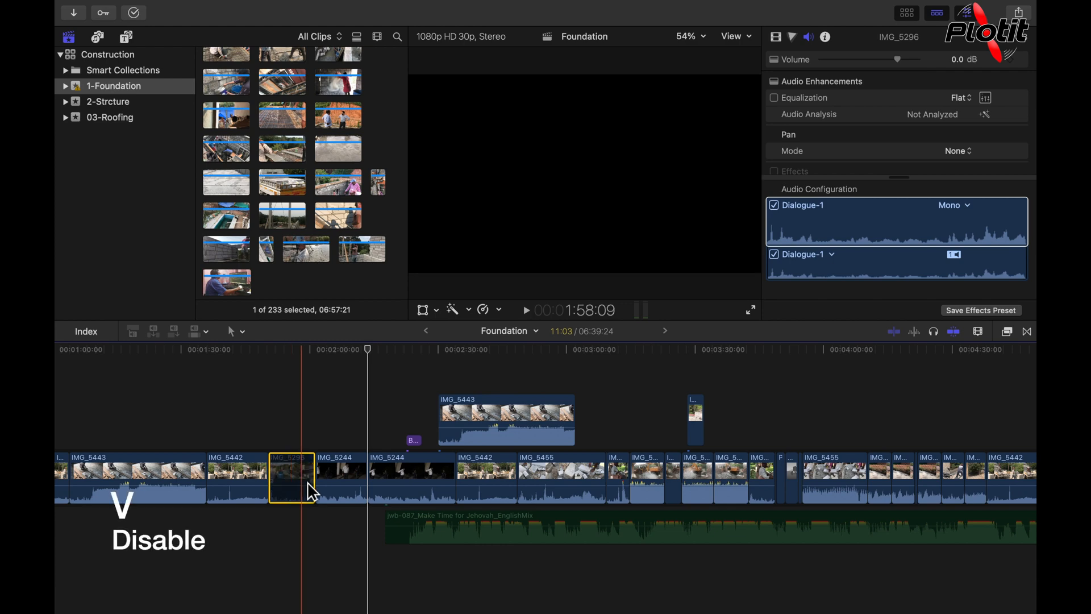
click(268, 523)
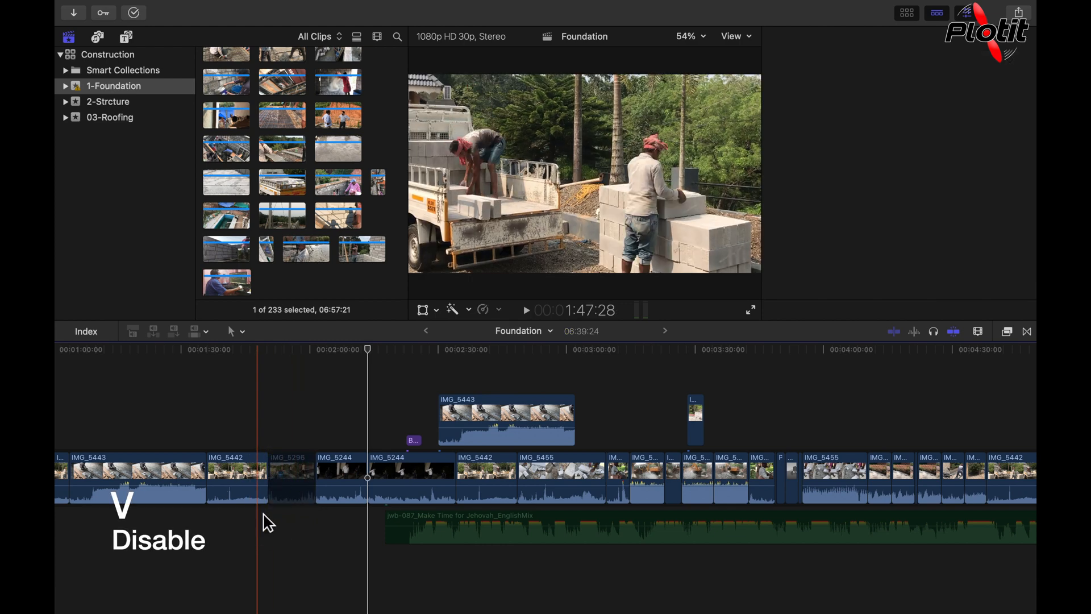
key(space)
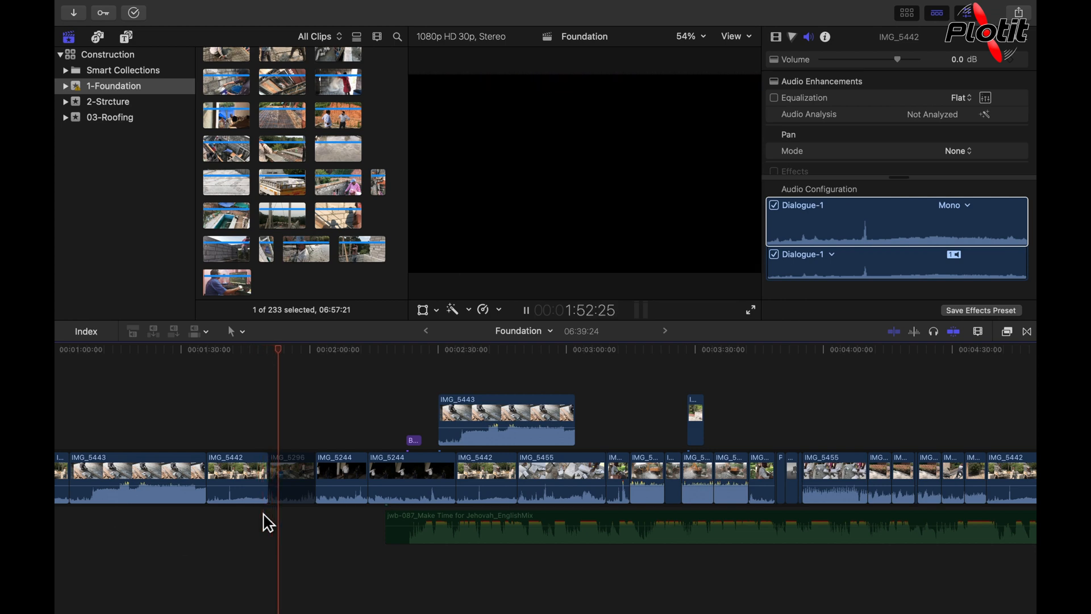
key(space)
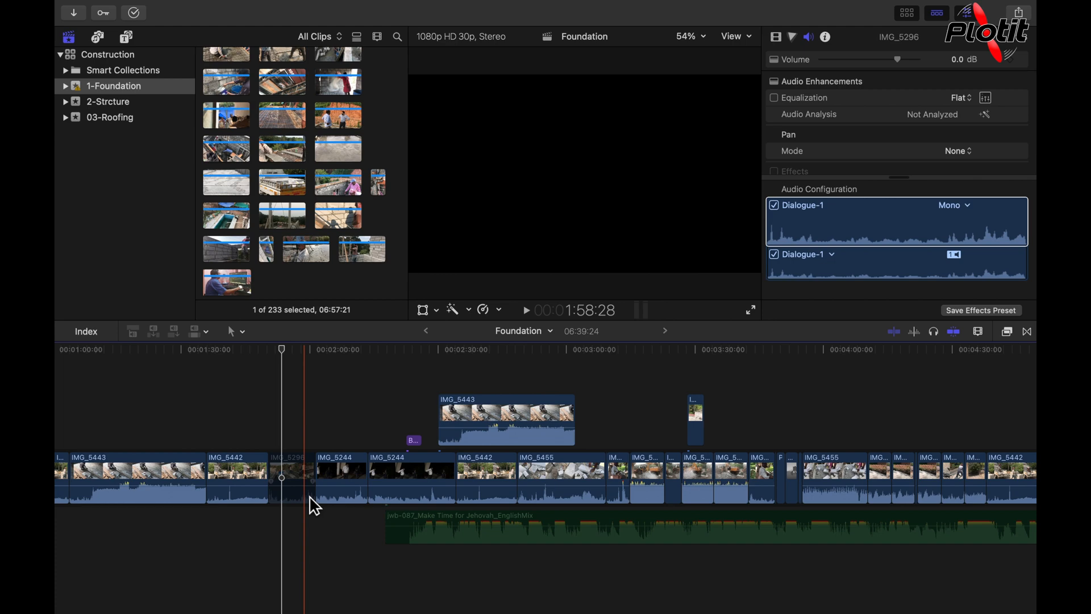
- Re-enable the disabled IMG_5296 clip in the primary storyline
click(301, 503)
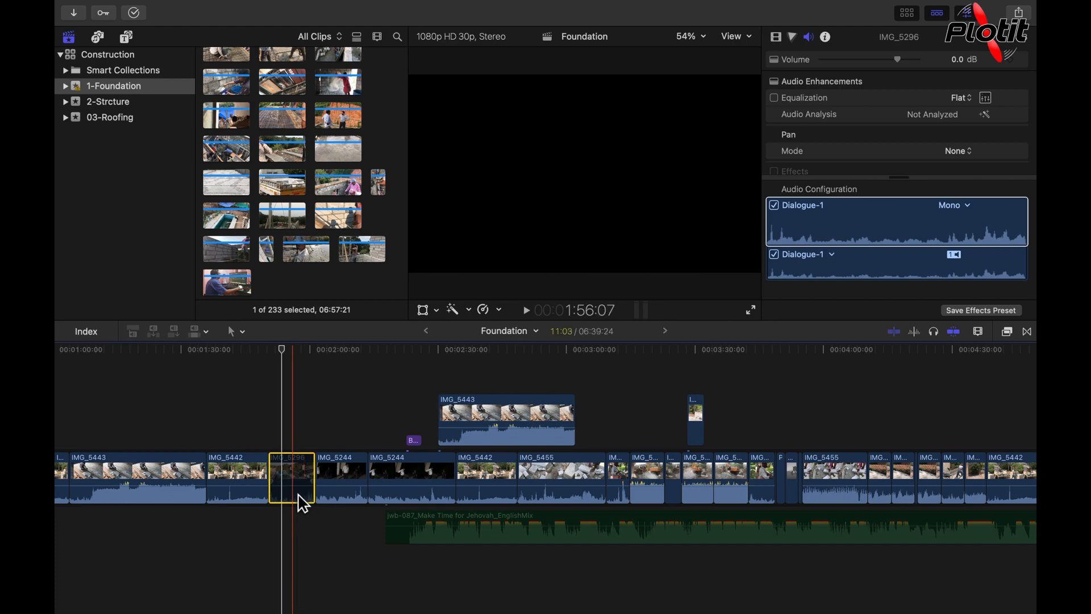
key(v)
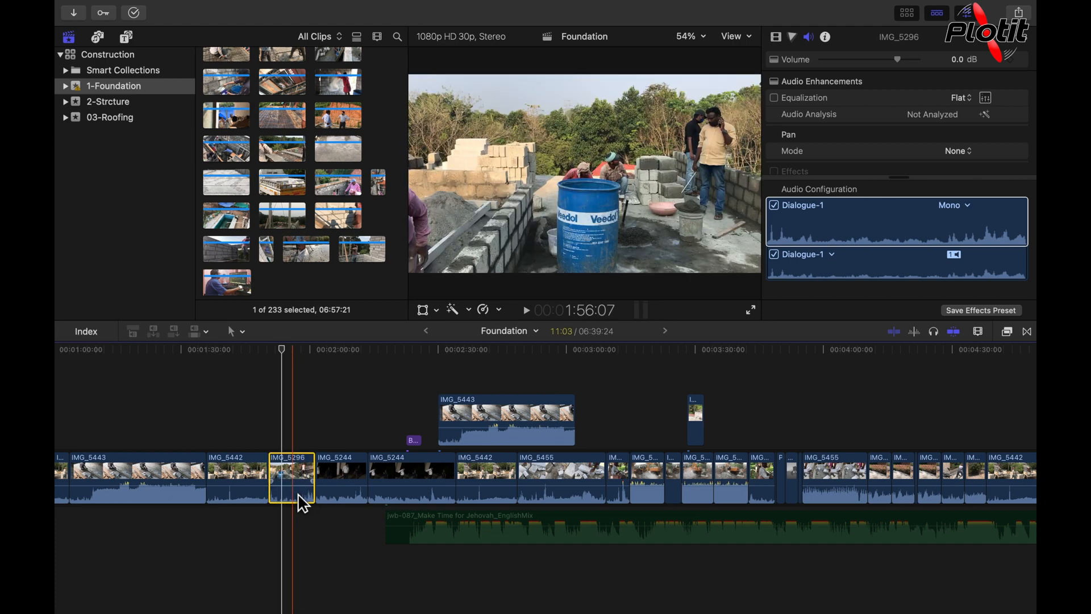